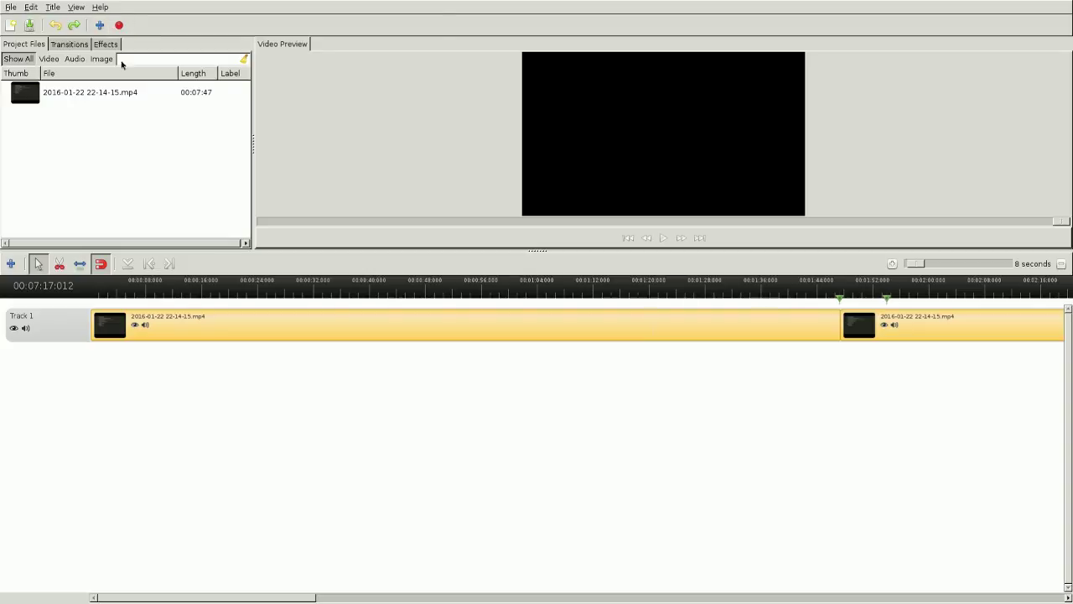
Step: Double-click on Track 1 in the OpenShot timeline
double_click(358, 327)
left_click(11, 263)
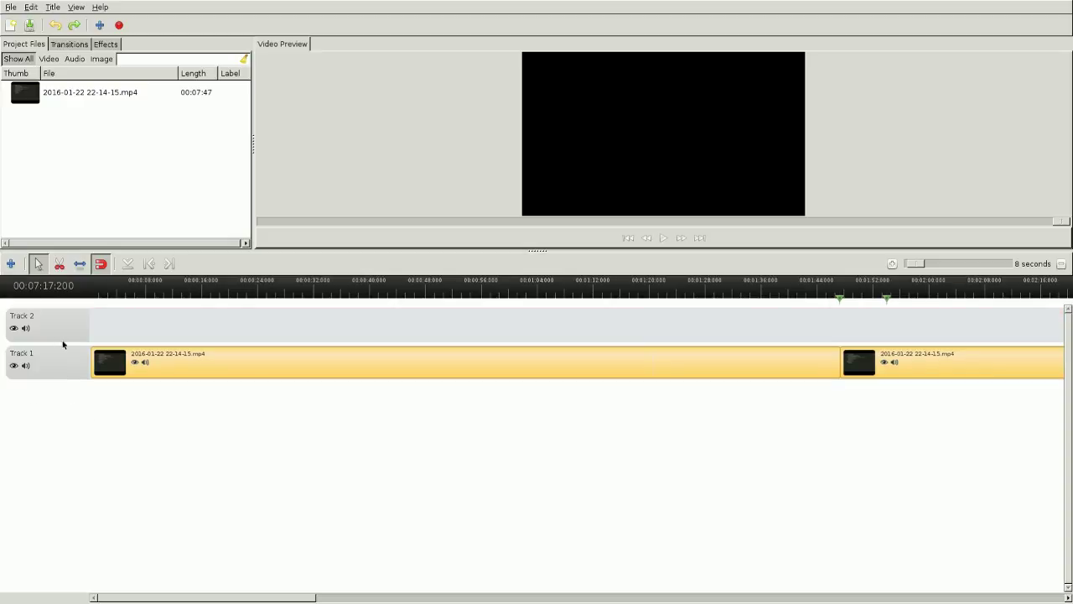
left_click_drag(23, 92, 114, 322)
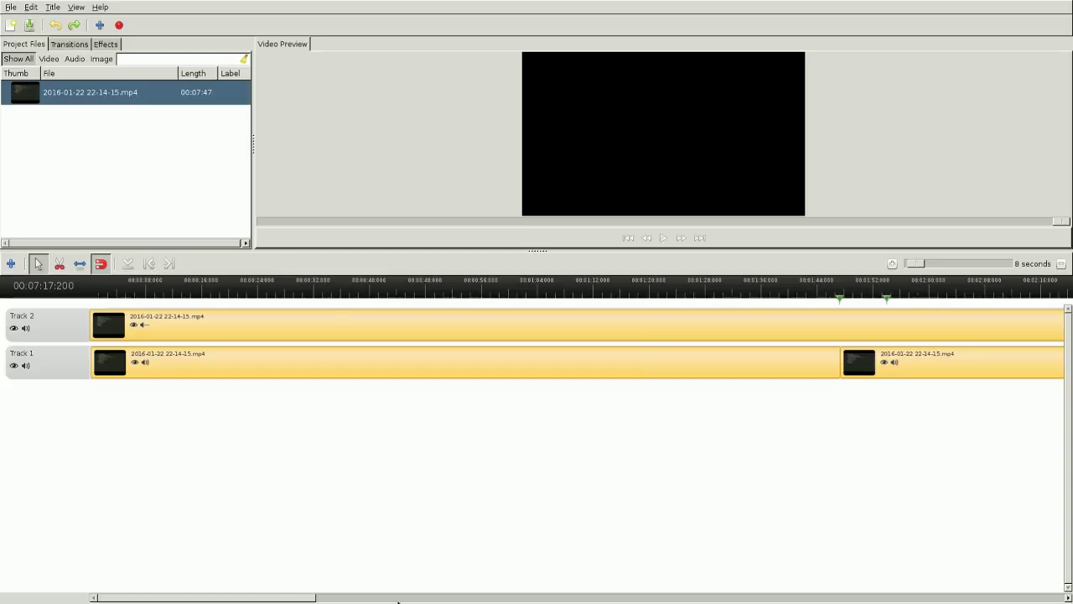
Step: Scroll the timeline right to about 00:03:28–00:05:36, around the 4:24 and 4:40 markers
left_click_drag(300, 597, 349, 600)
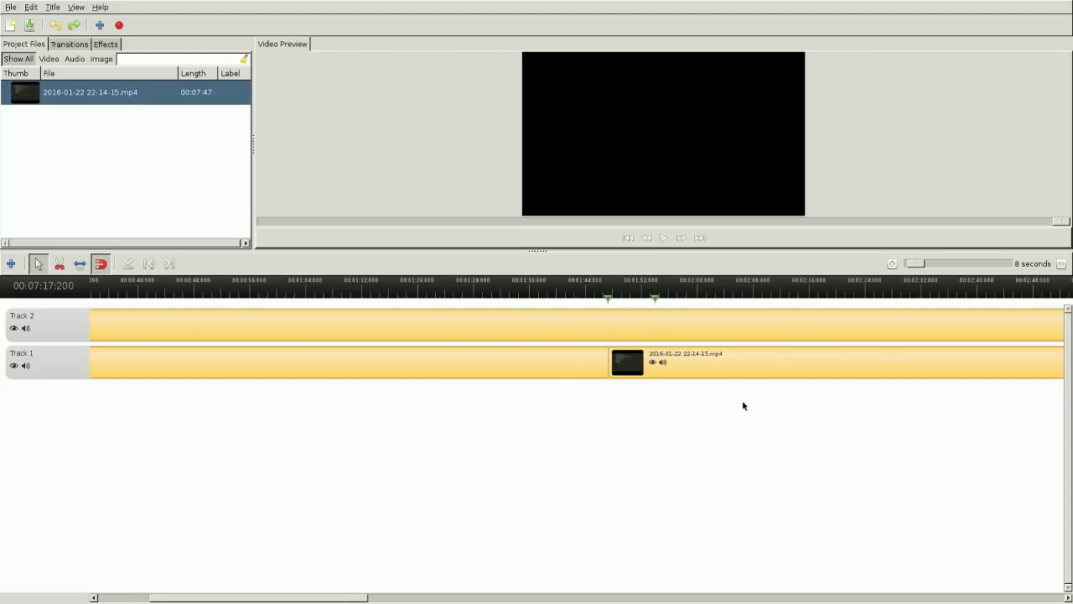
left_click_drag(335, 597, 469, 599)
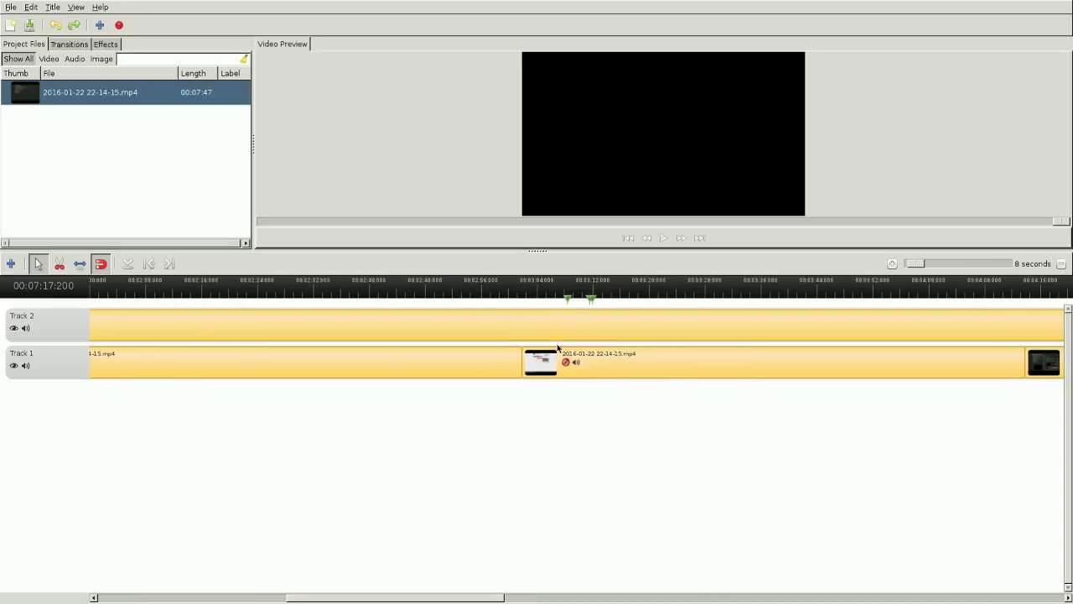
left_click_drag(423, 589, 546, 593)
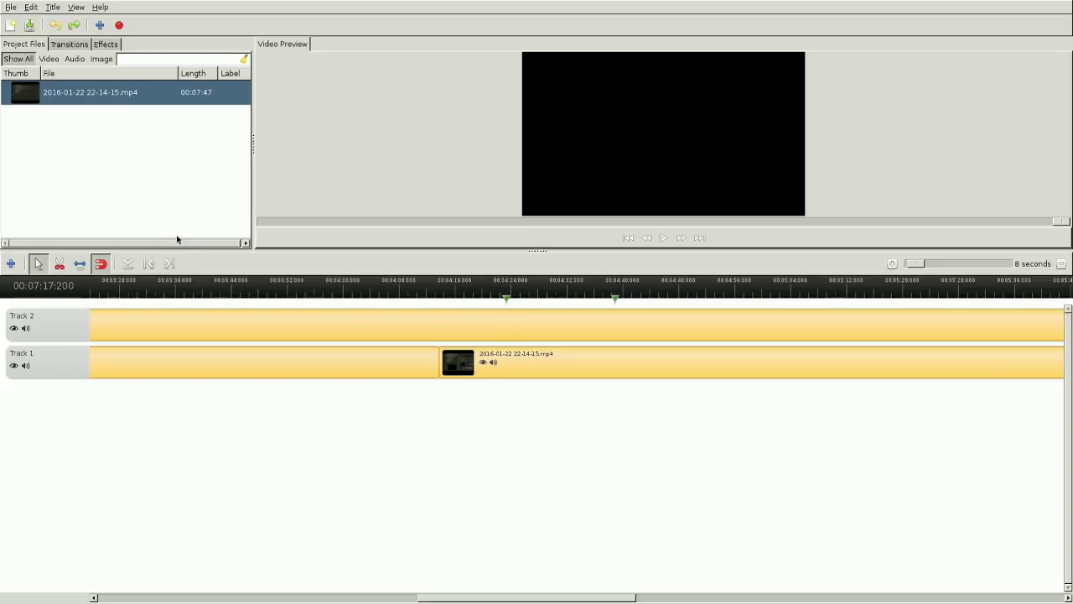
left_click(58, 264)
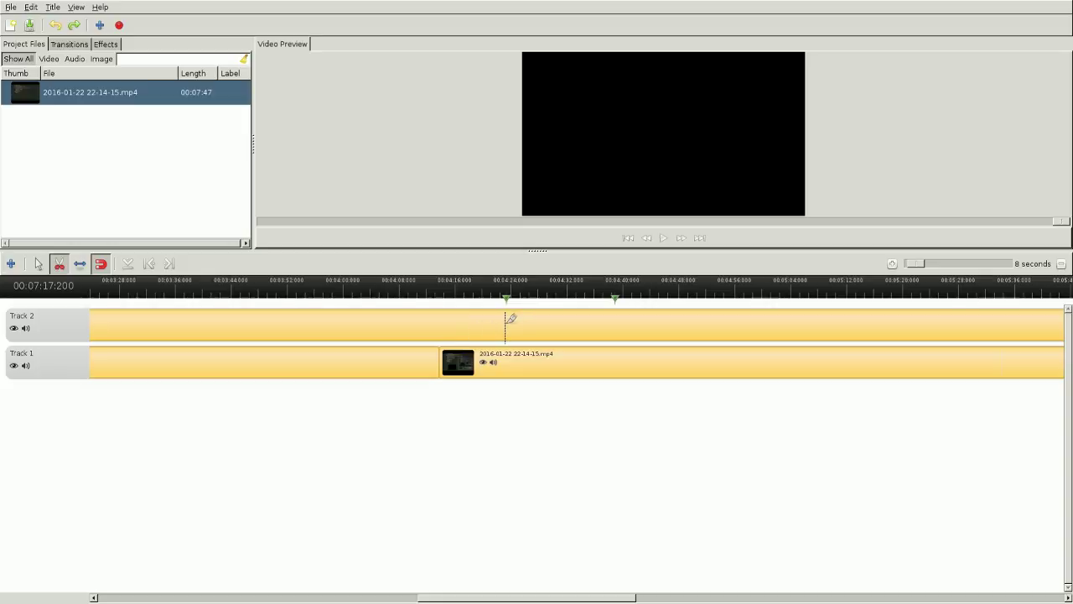
Step: Split Track 2's clip at the 4:24 and 4:40 markers, delete the middle piece, and close the gap
key("ctrl+v")
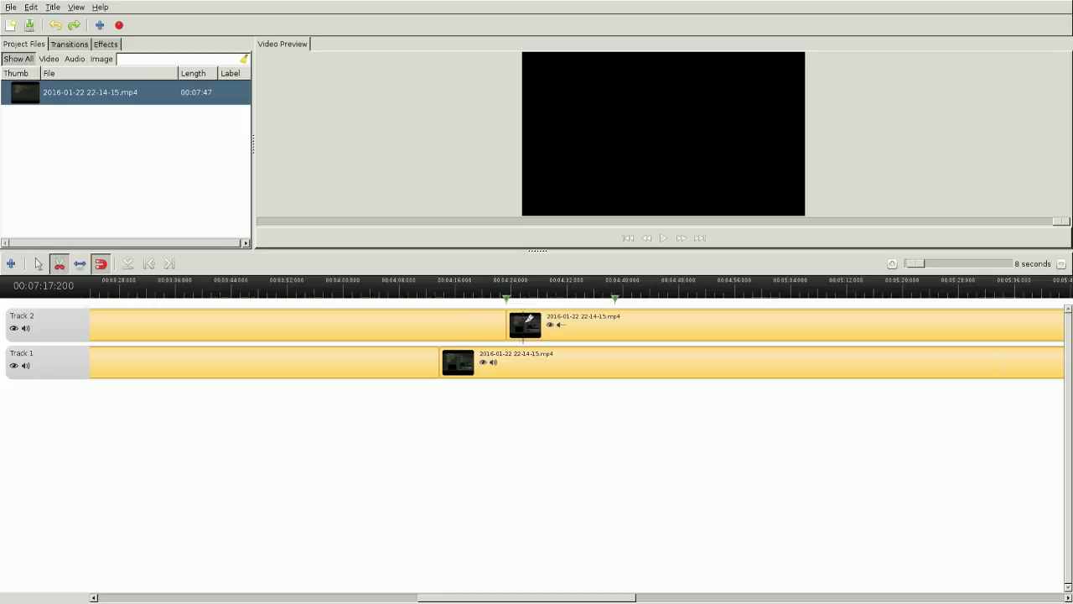
left_click(614, 326)
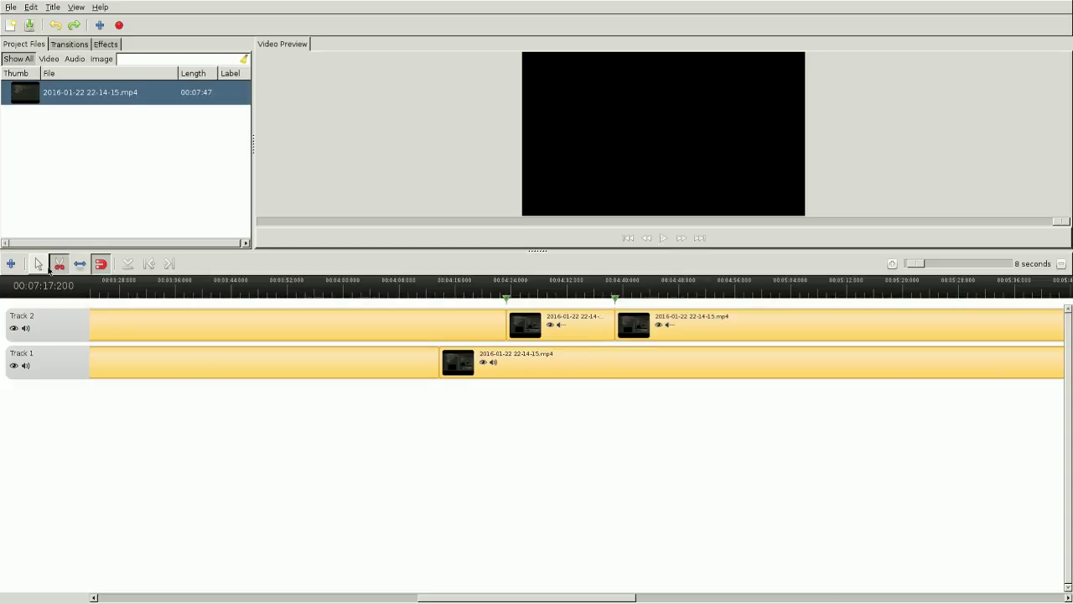
left_click(38, 263)
left_click(579, 319)
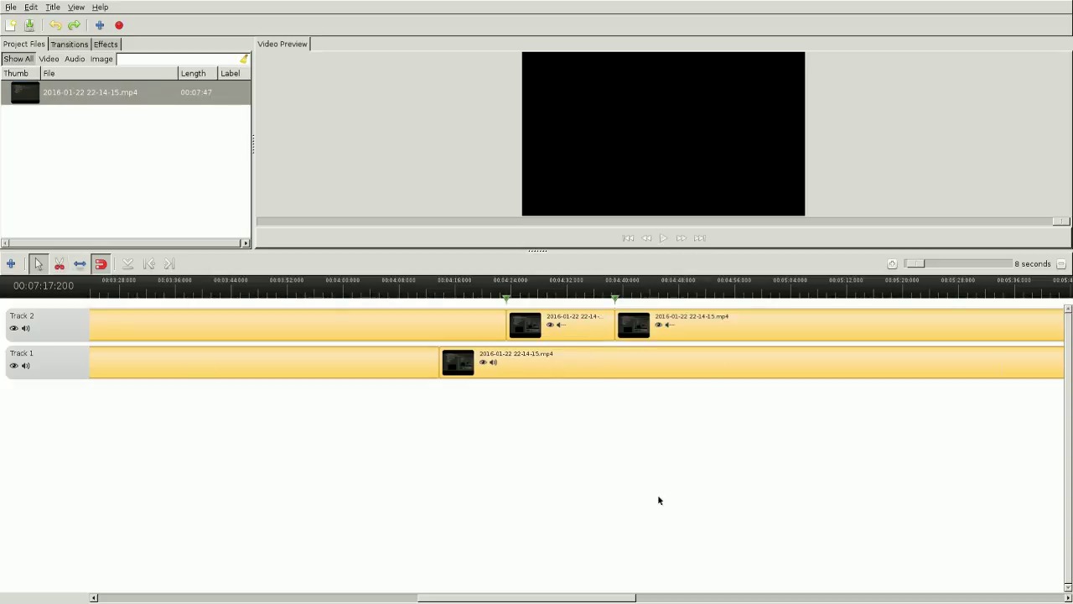
key("Delete")
left_click_drag(741, 327, 633, 327)
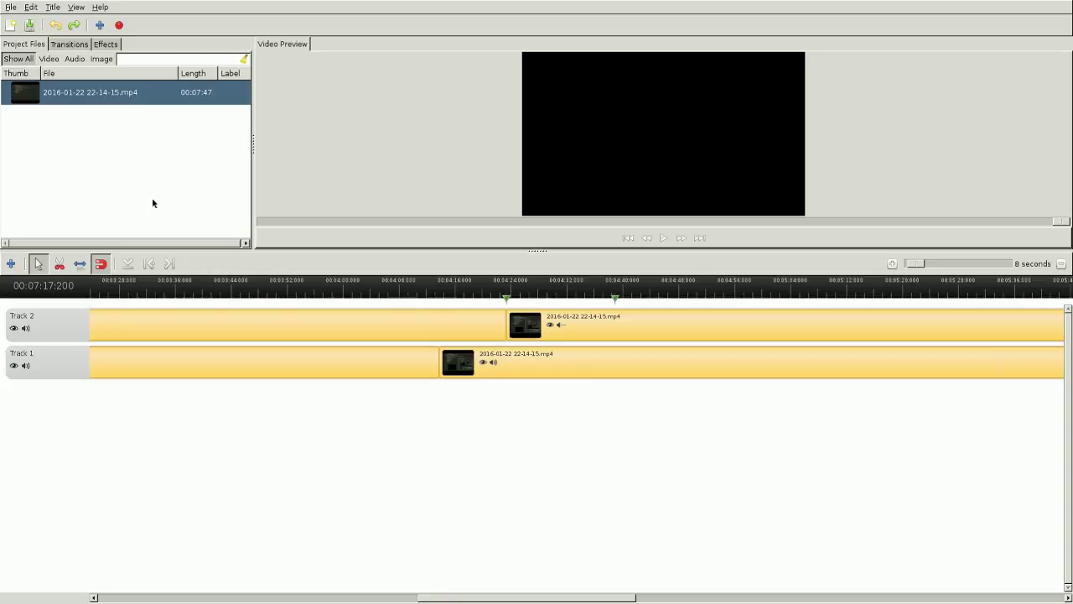
Step: Browse the Transitions and Effects tabs
left_click(65, 44)
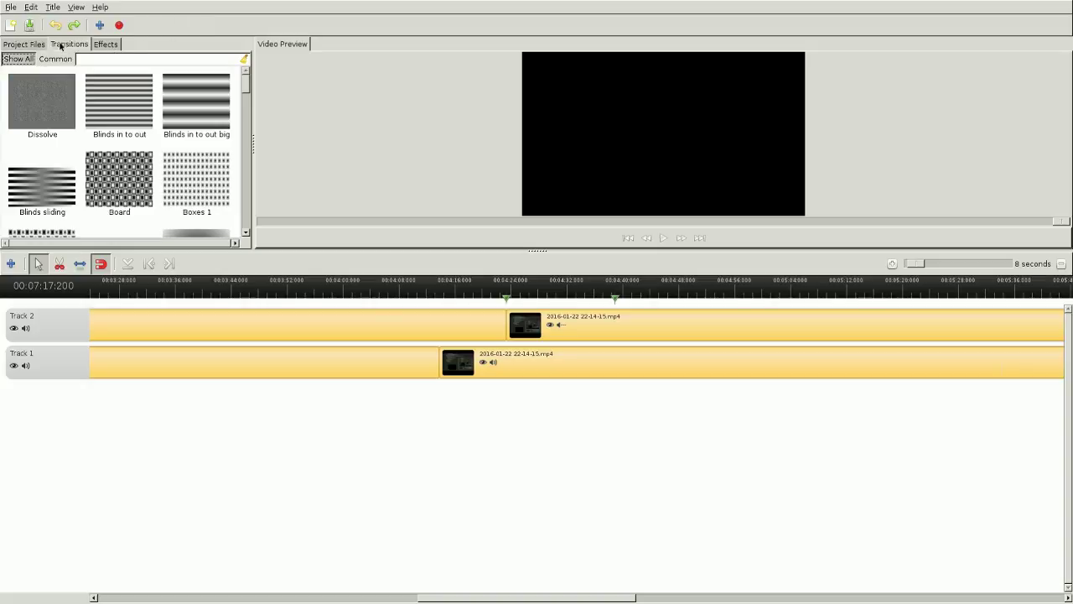
left_click(108, 45)
left_click(69, 45)
Step: Back in Project Files, undo to remove Track 2, then scroll the timeline to the start
left_click(25, 45)
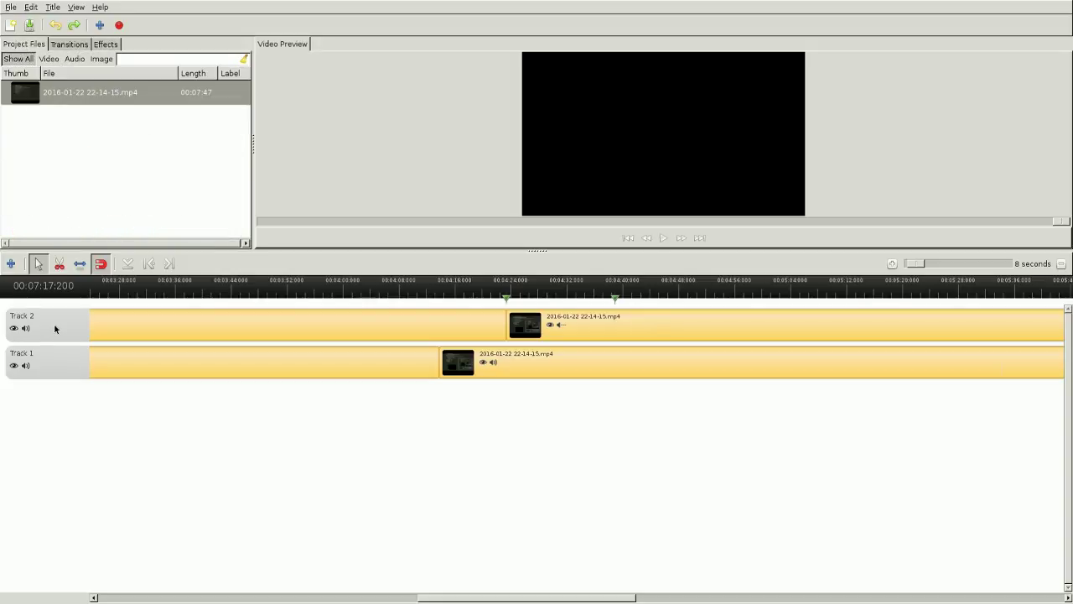
key("ctrl+z")
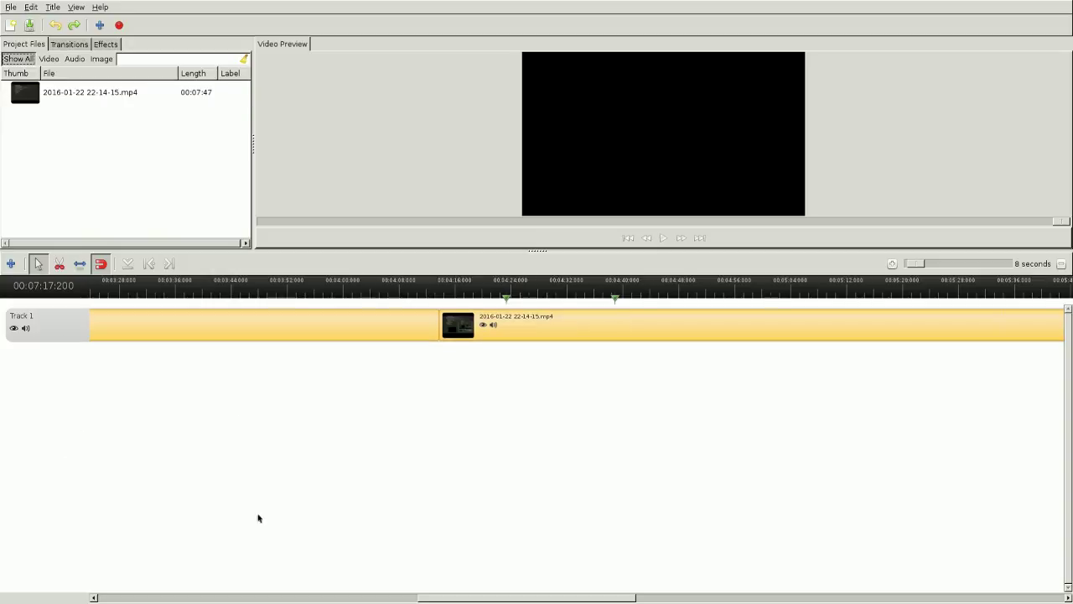
left_click_drag(469, 597, 155, 597)
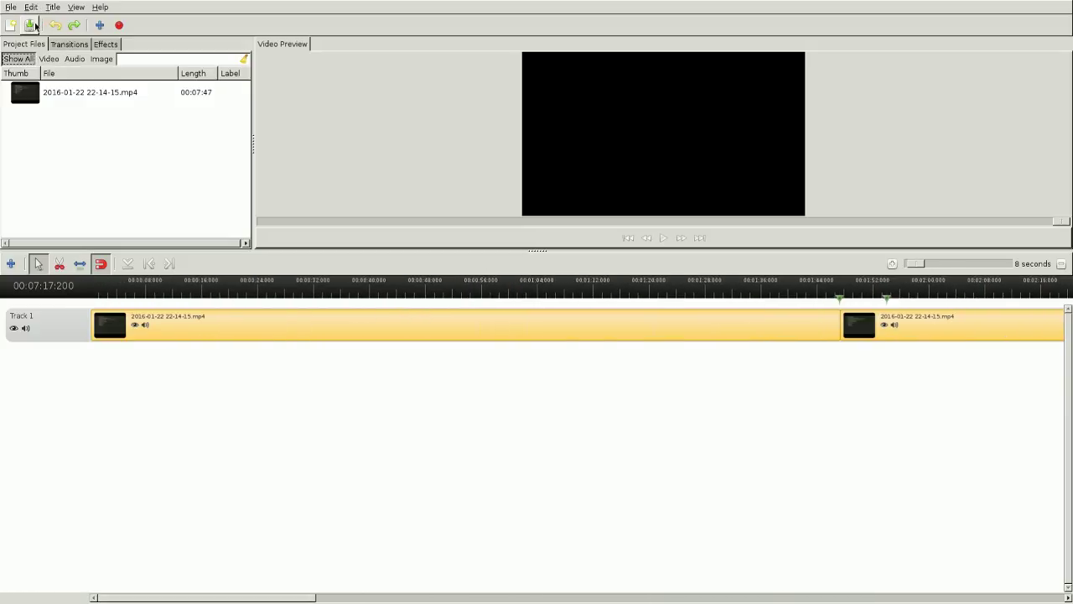
Step: Save the edited OpenShot project
left_click(36, 26)
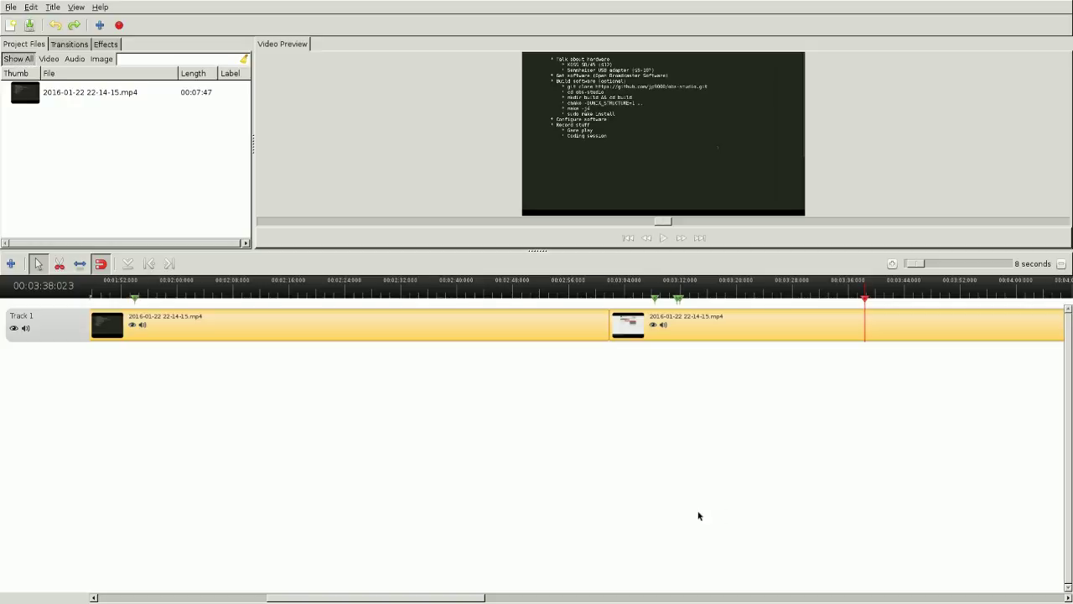
Step: Switch to the YouTube upload page for MyFirstVideo2
key("alt+Tab")
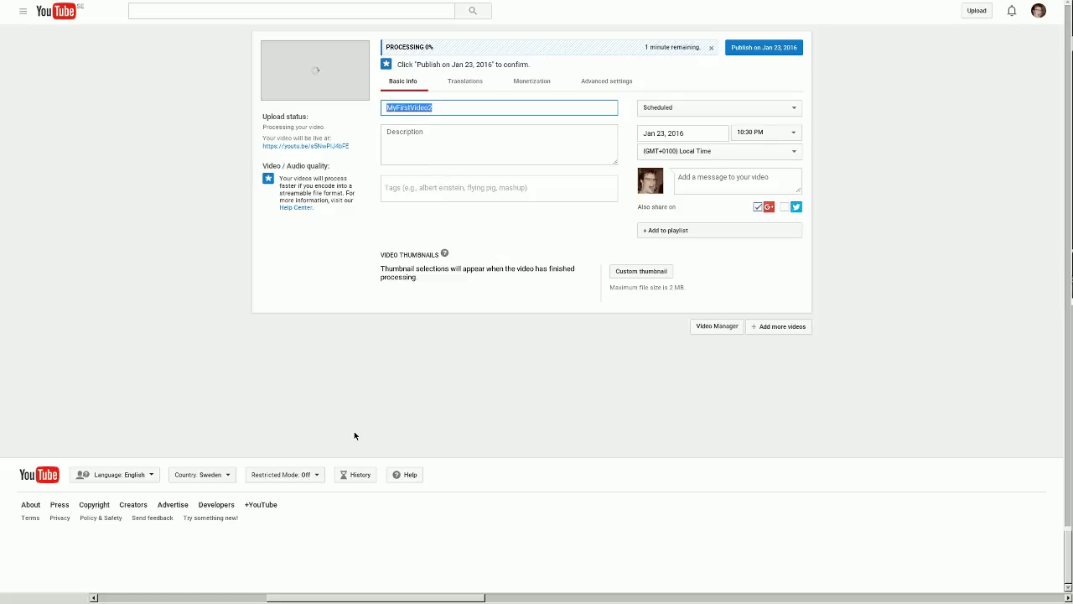
Step: Replace title MyFirstVideo2 with 'How I made my first video' and begin the description 'In this video I'll try to'
key("BackSpace")
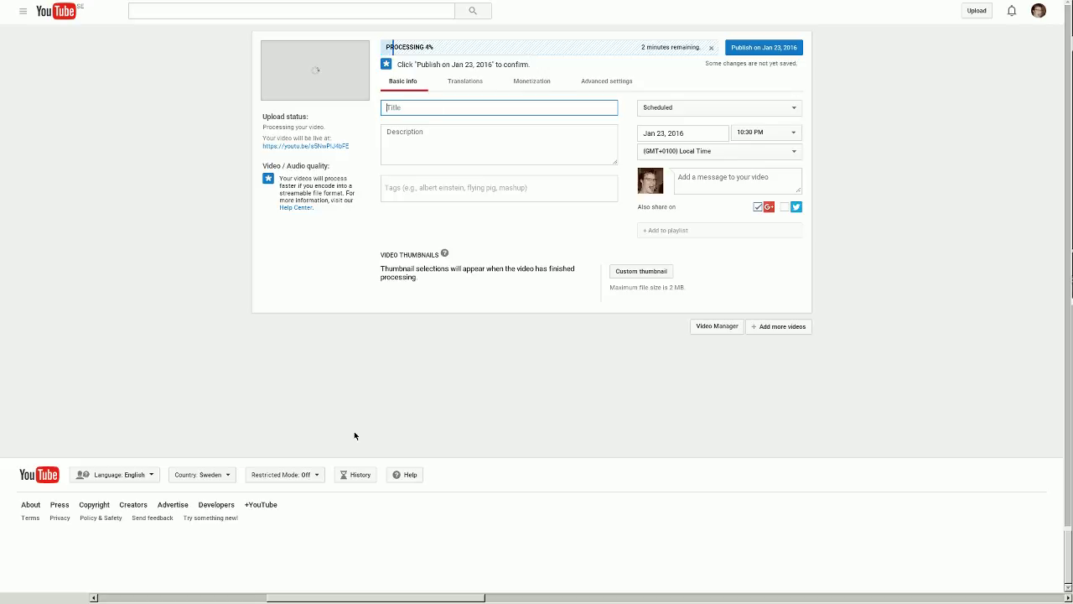
type("How I")
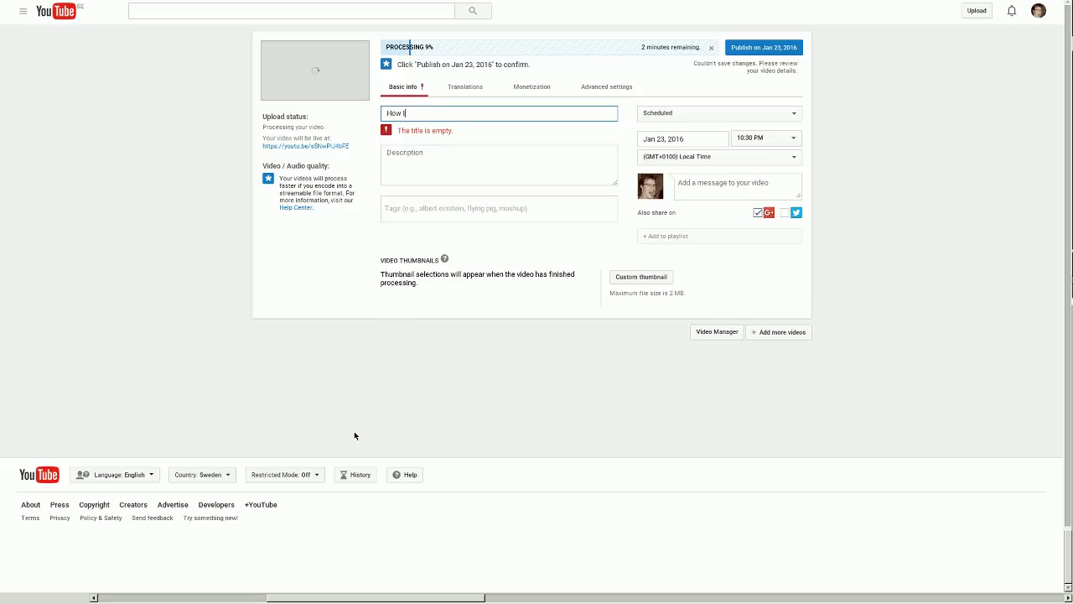
type(" made my first video")
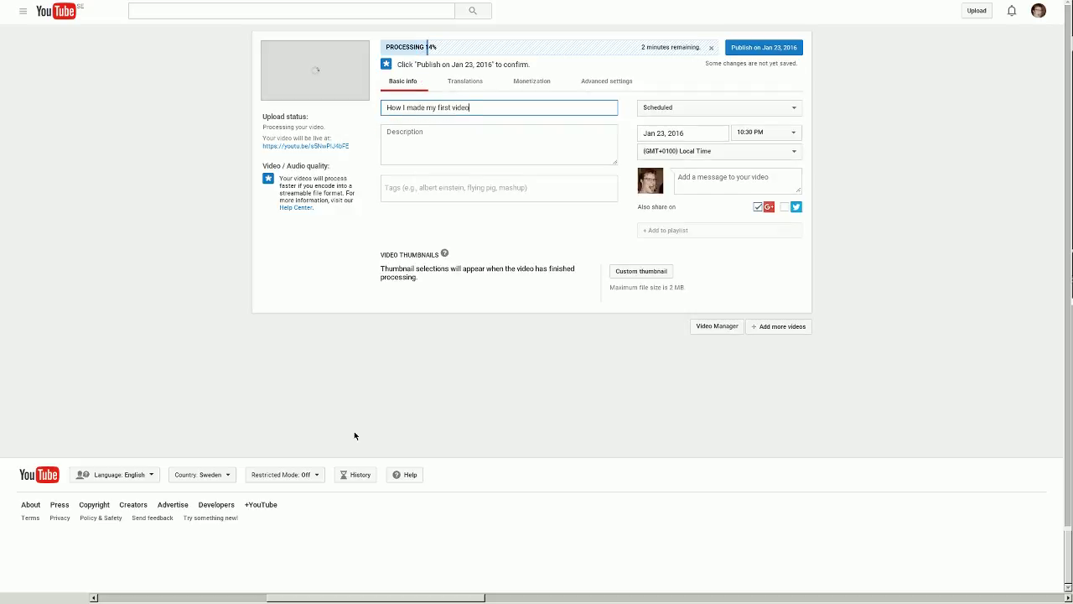
key("Tab")
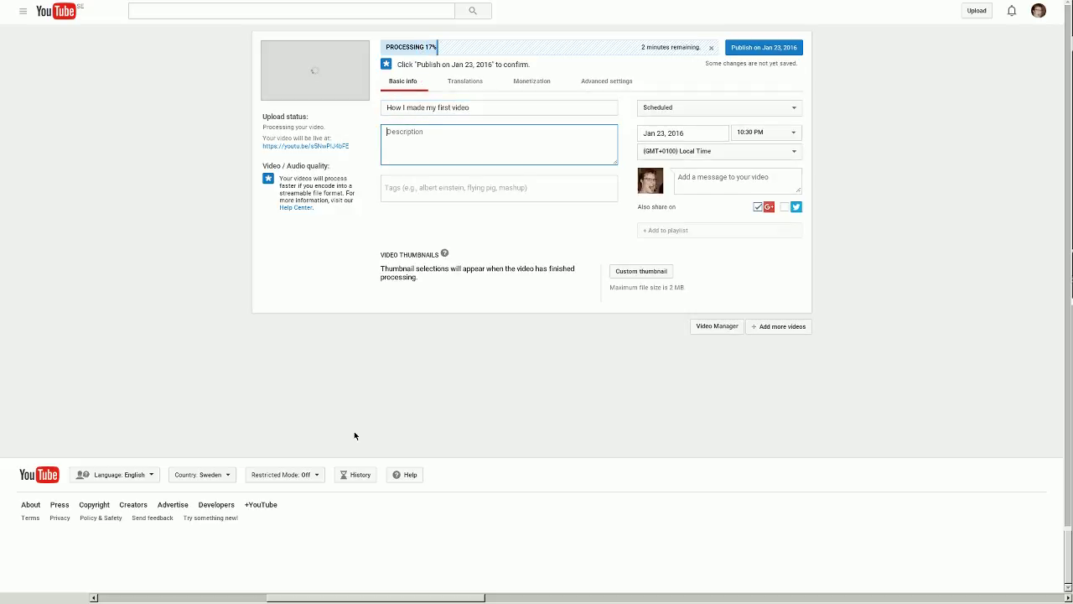
type("In thi s video I'l")
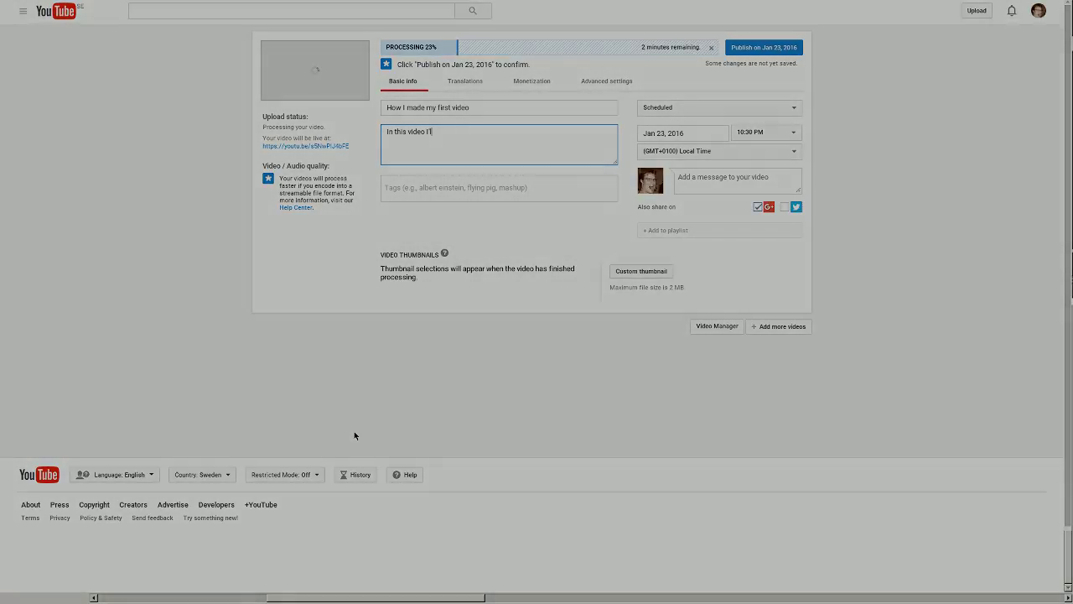
type("l try to explain my setup and how I'll make my videos in")
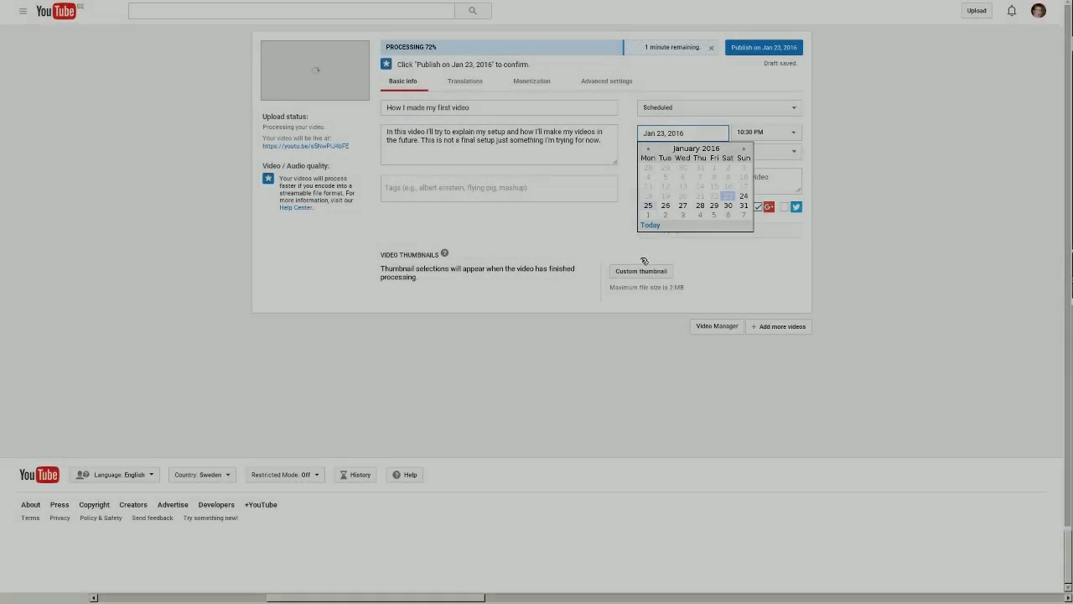
Step: Set the publish schedule to January 25, 2016 at 12:00 AM
left_click(648, 205)
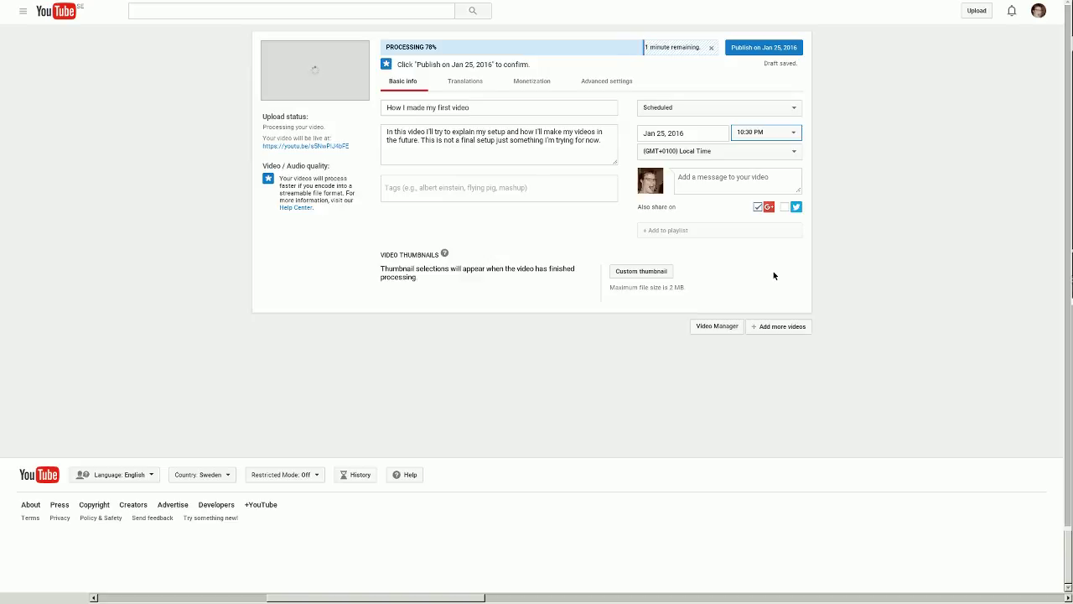
type("12:00 AM")
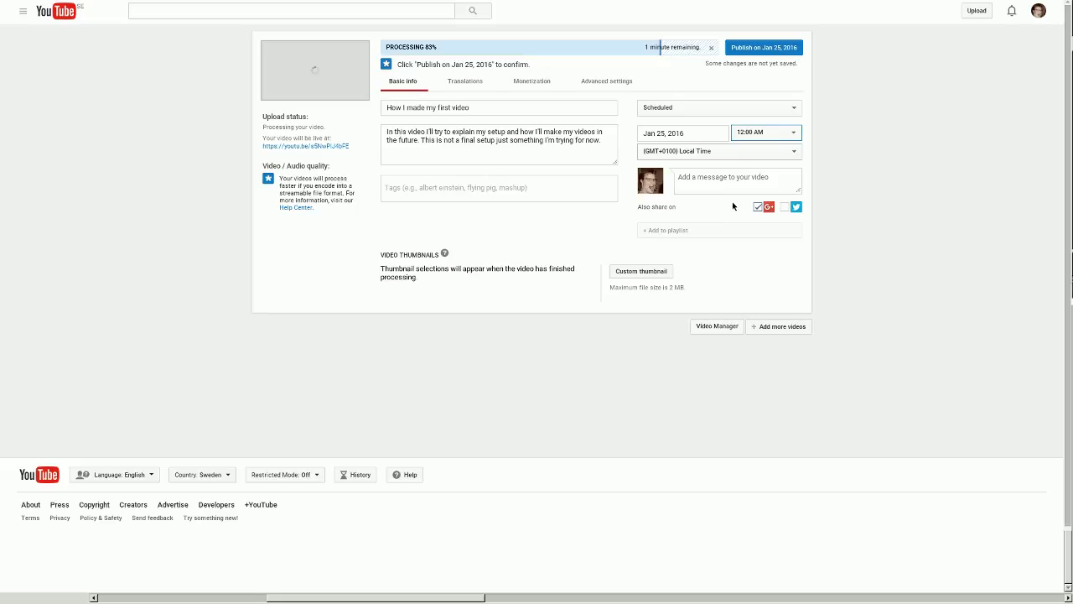
key("Tab")
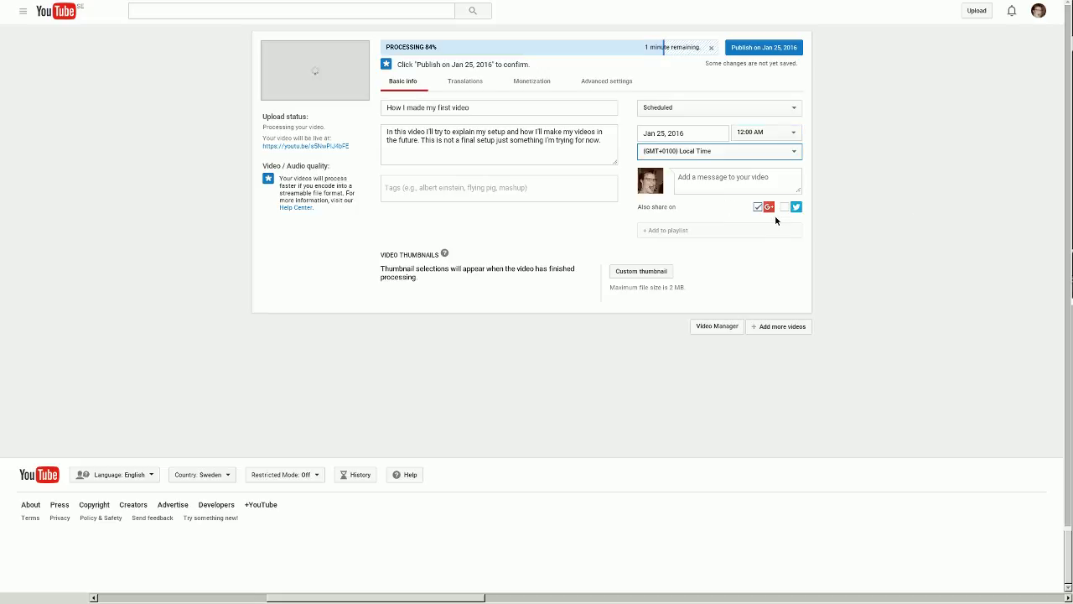
left_click(848, 217)
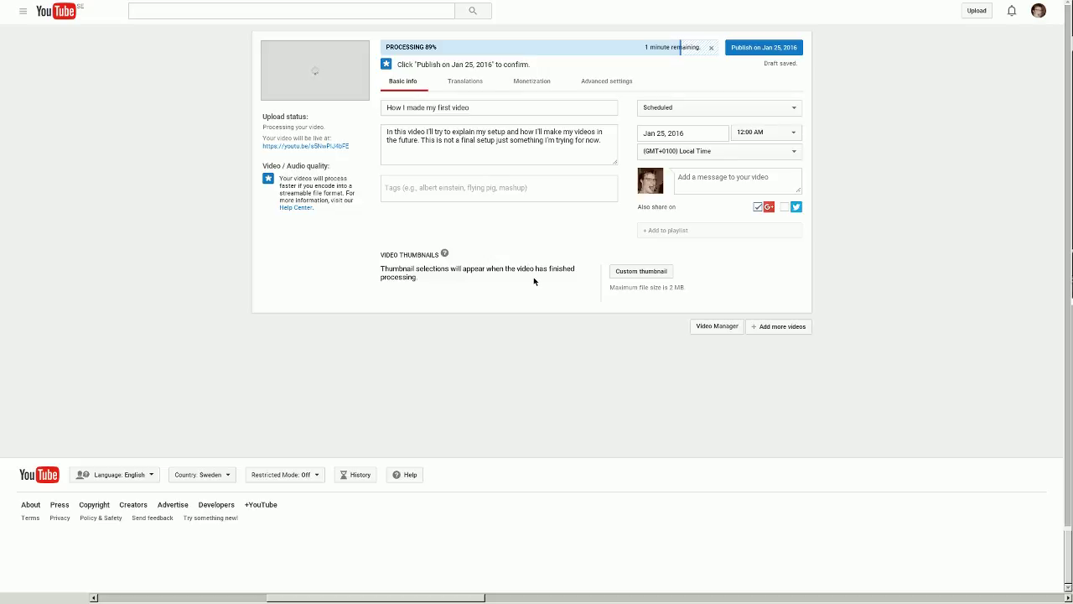
Step: Enter the tag Video Creation, then paste in youtube, open broadcast software and OBS
left_click(466, 231)
type("Video Creation")
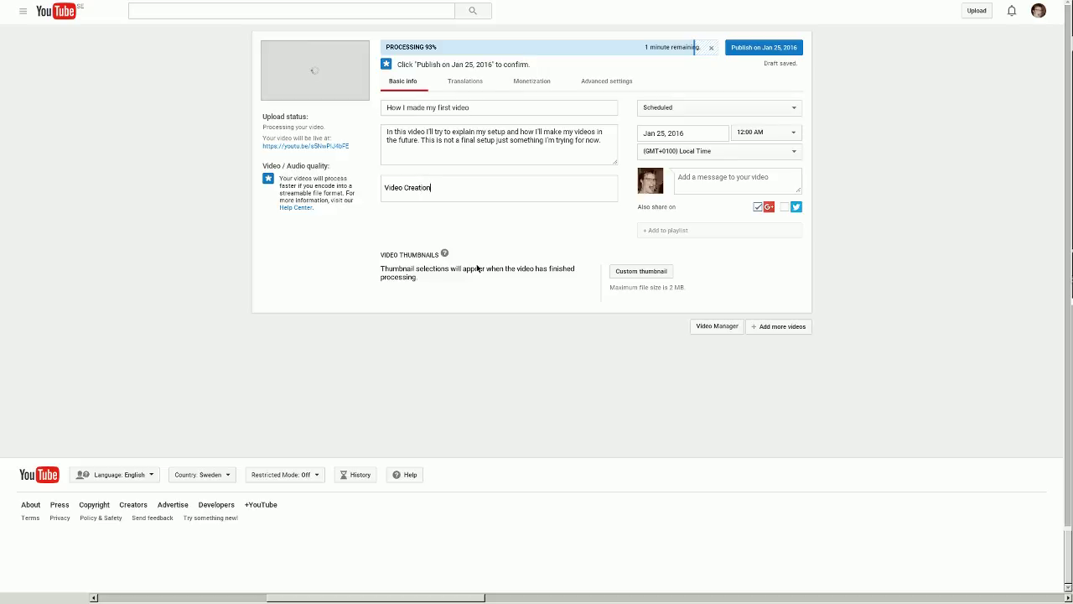
key("Return")
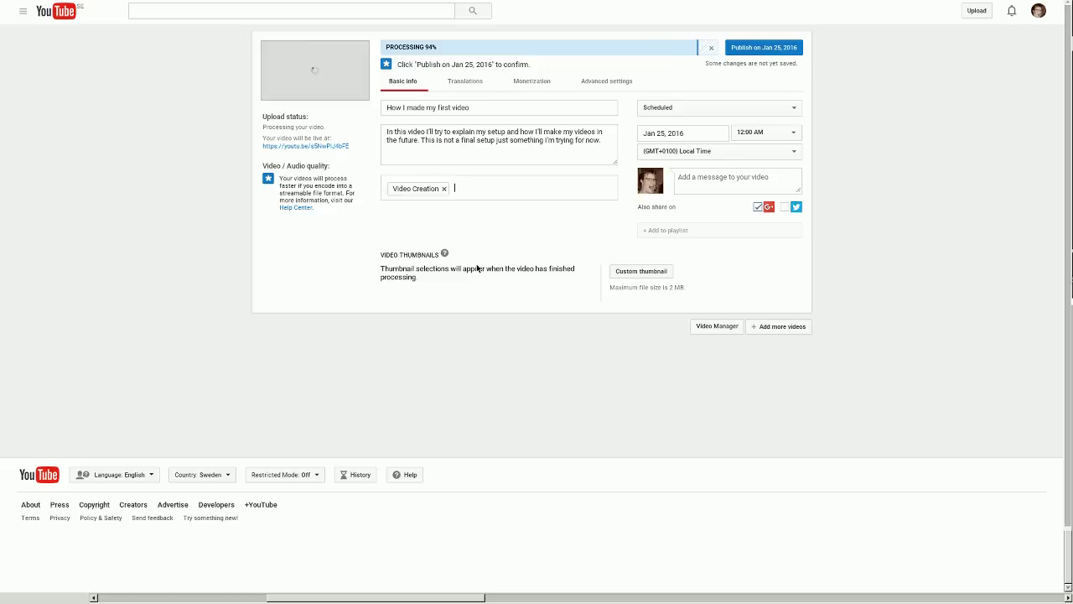
type("youtube, open broadcast software, OBS")
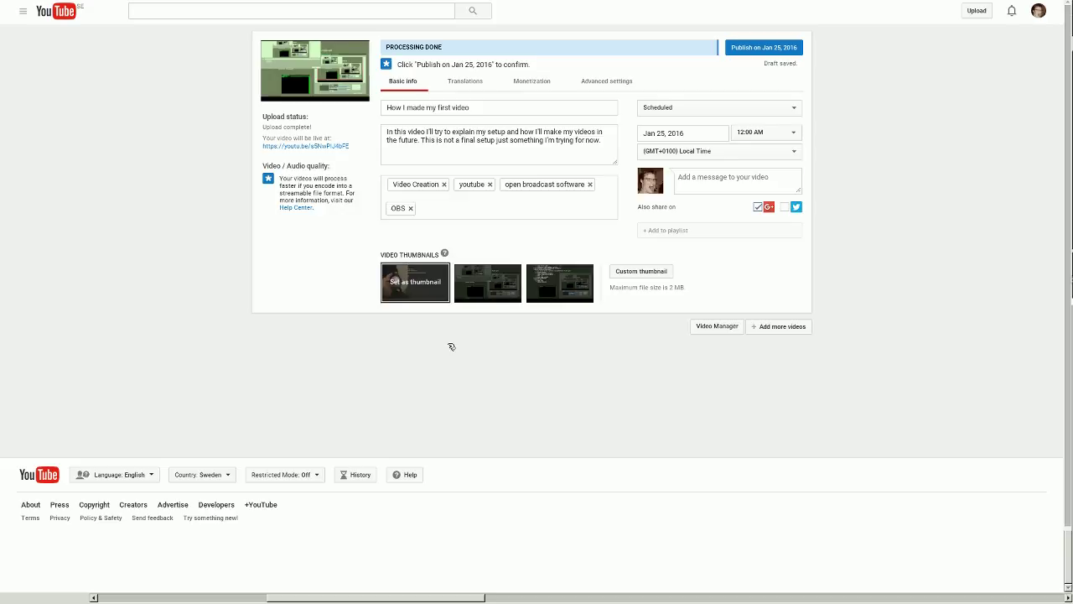
Step: Choose the third auto-generated frame under Video Thumbnails as the video's thumbnail
left_click(587, 283)
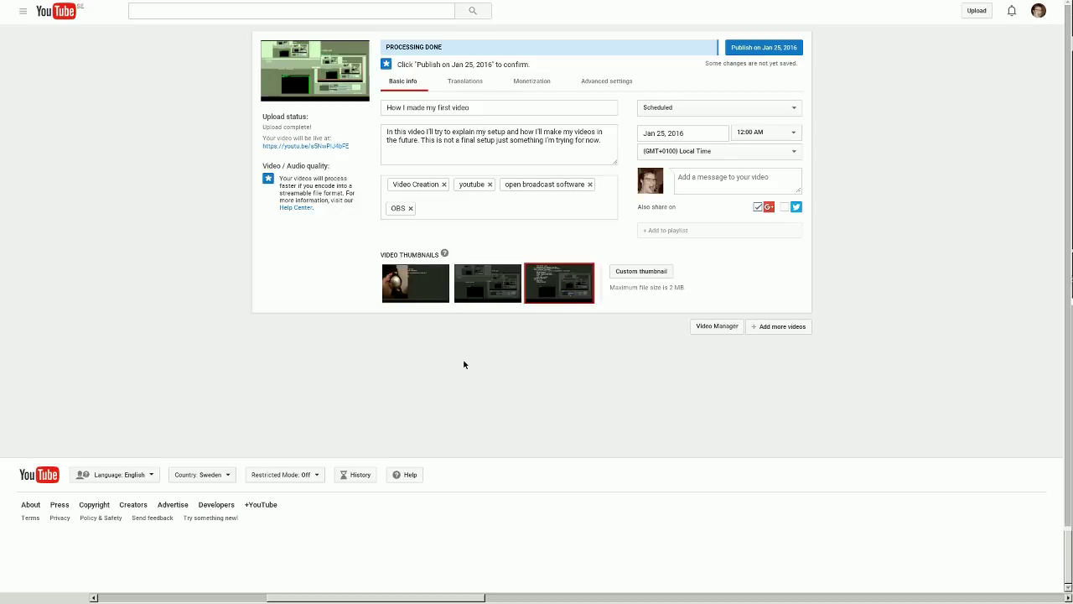
left_click(419, 284)
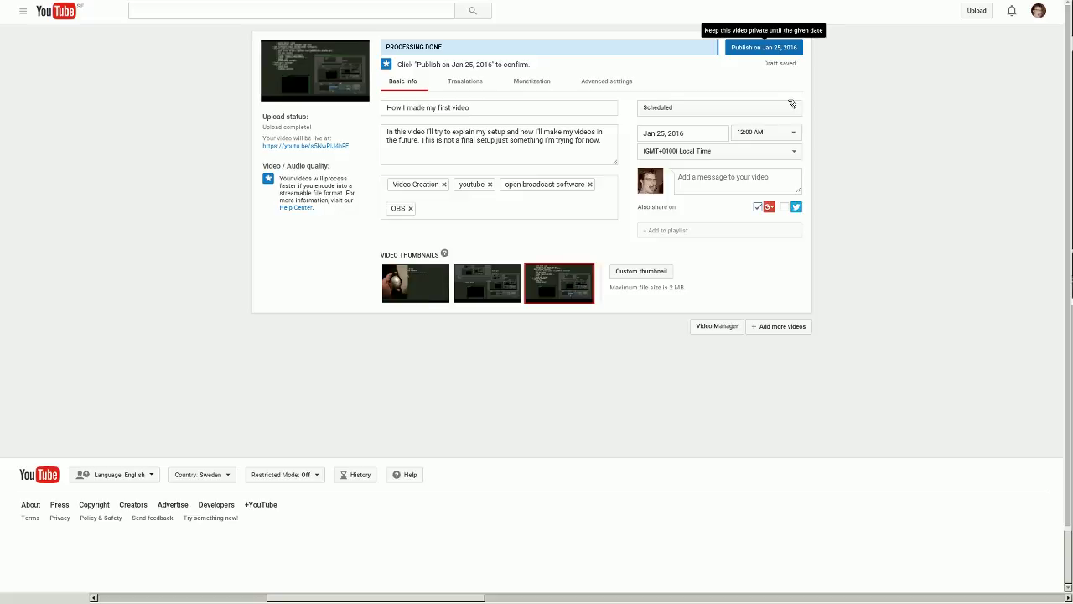
Step: In the Translations settings, set the video's original language to English
left_click(464, 81)
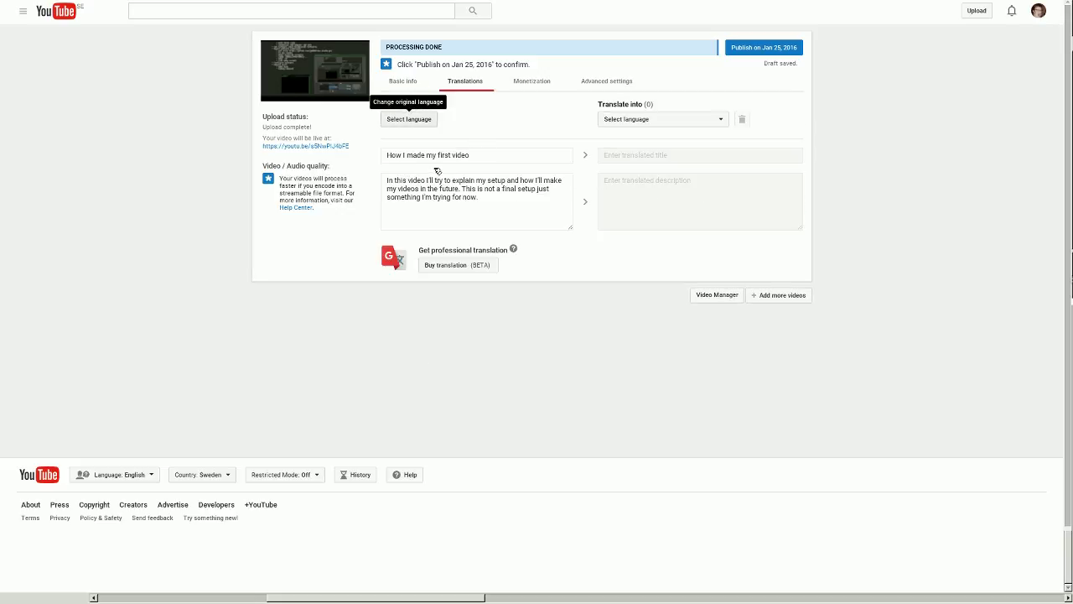
left_click(409, 118)
left_click(470, 262)
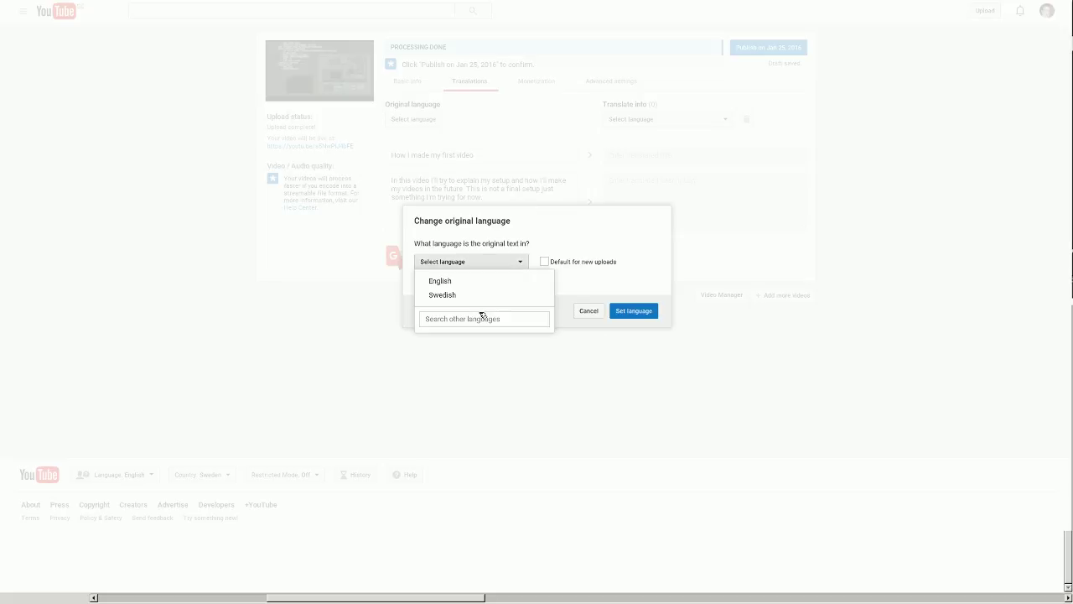
key("Down")
key("Return")
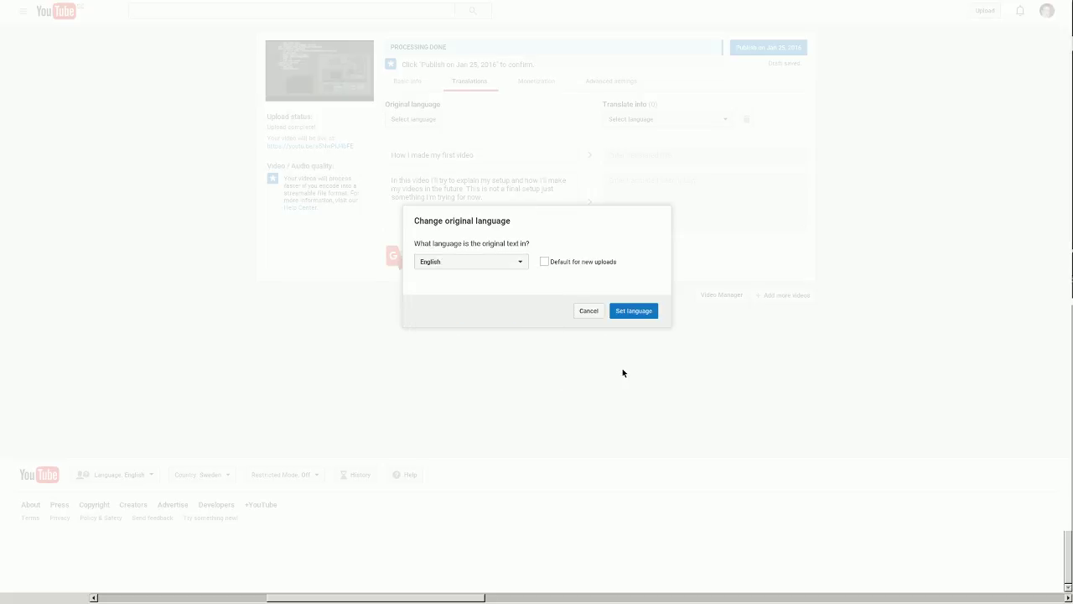
key("Return")
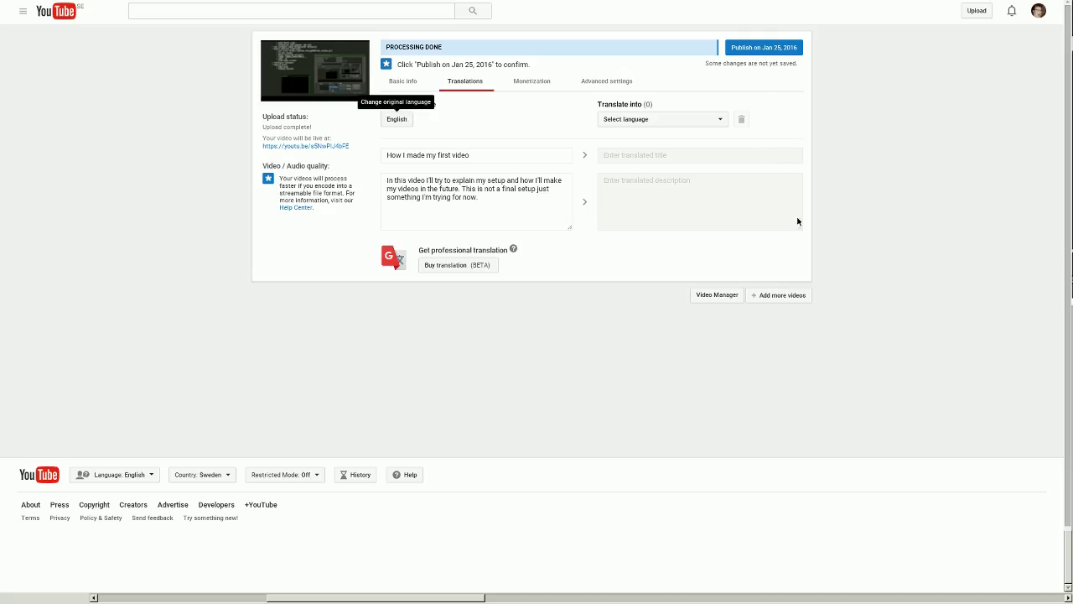
key("Return")
left_click(518, 173)
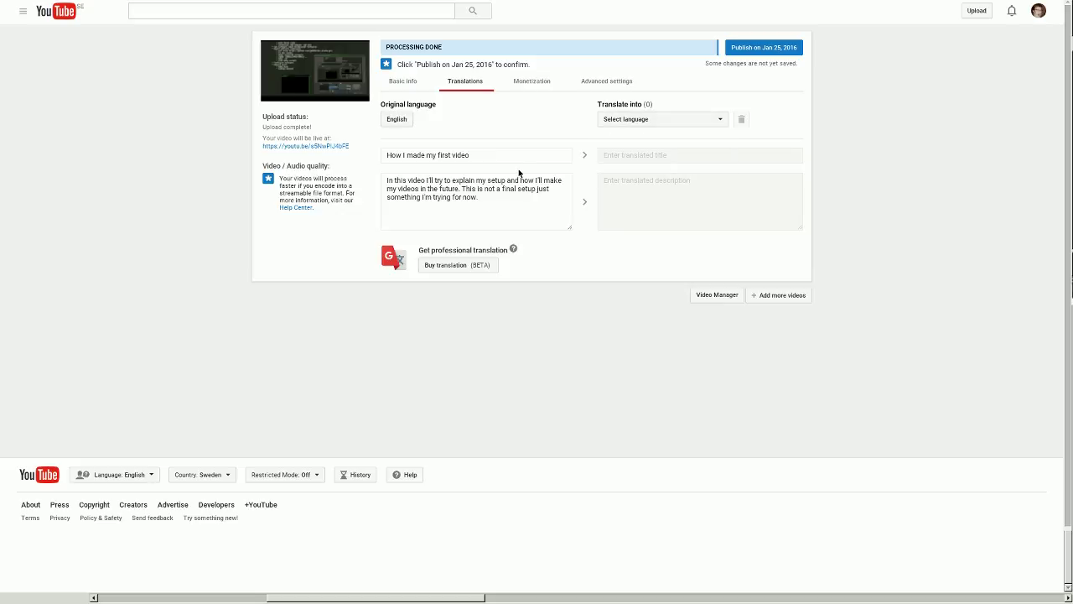
Step: In Advanced settings, change the category from People & Blogs to Film & Animation
left_click(606, 81)
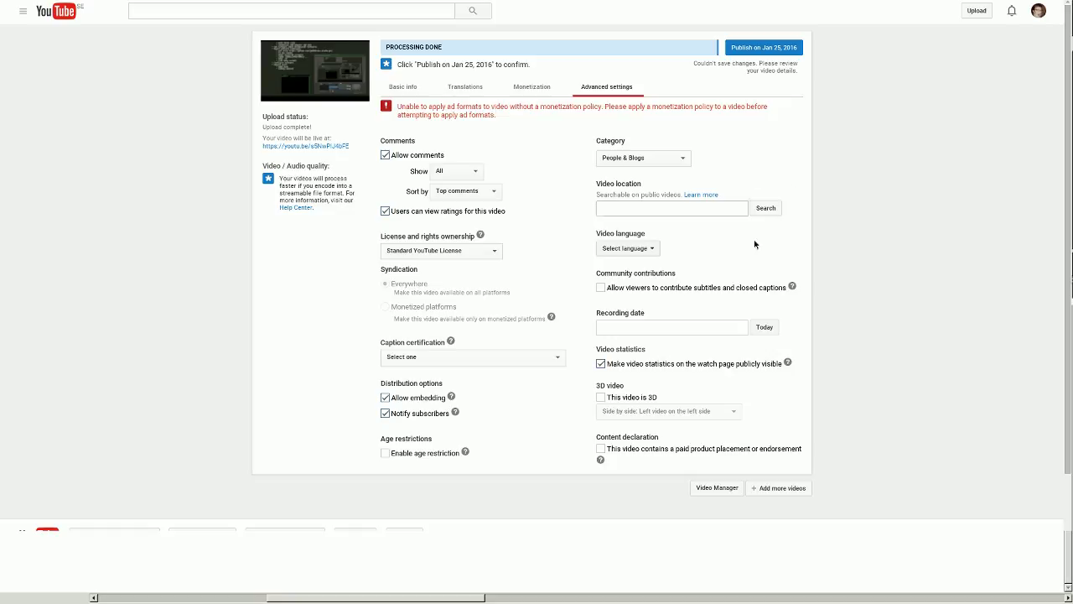
scroll(560, 177, "down", 1)
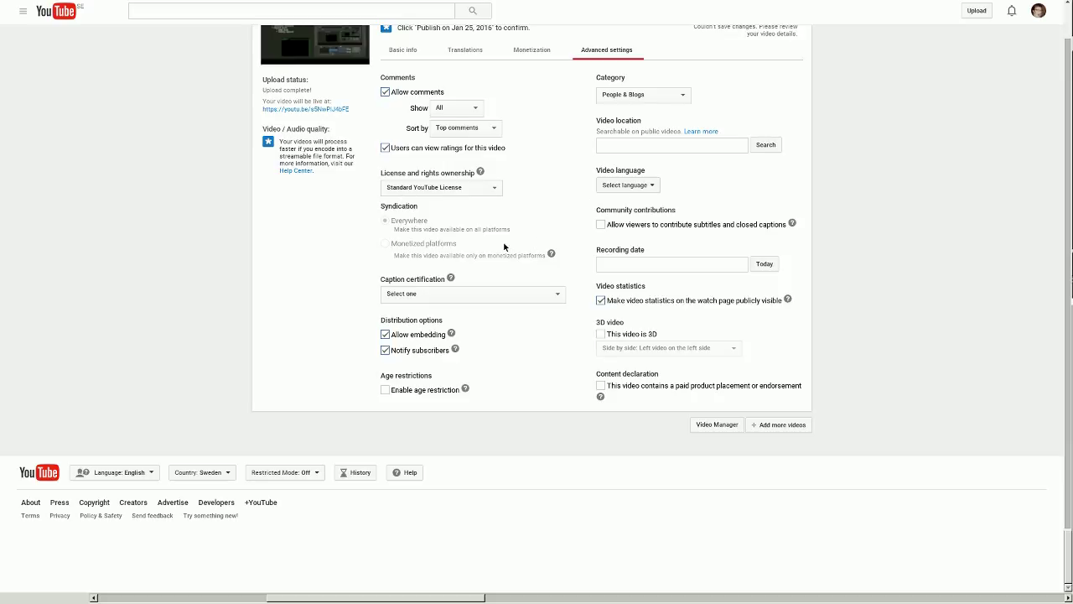
key("Tab")
key("Tab")
key("Tab")
key("f")
Step: Set video language to English, recording date to today, and confirm publishing on Jan 25, 2016
left_click(627, 185)
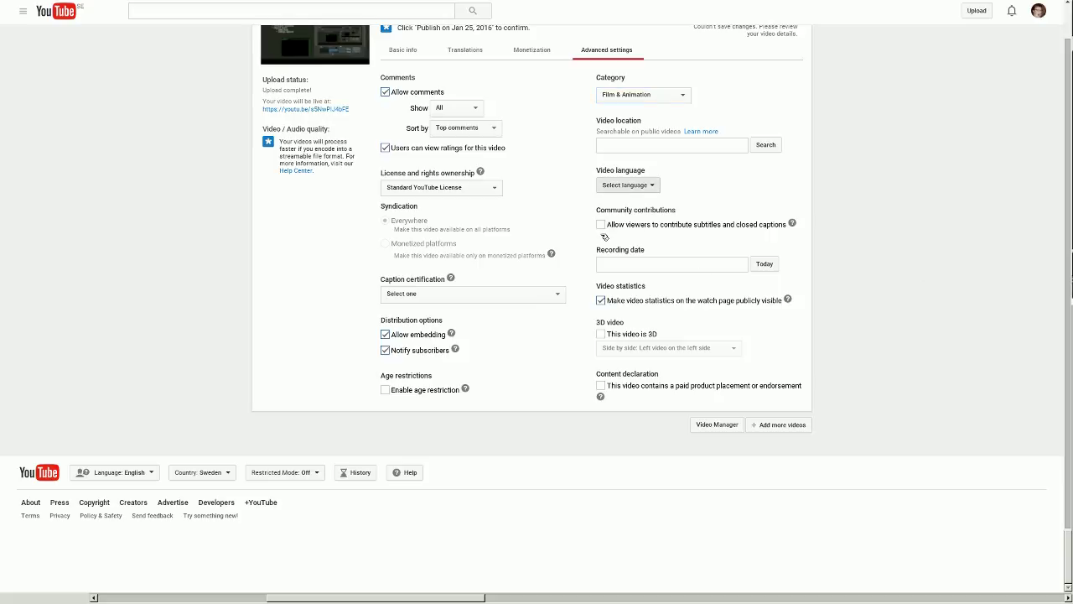
key("Return")
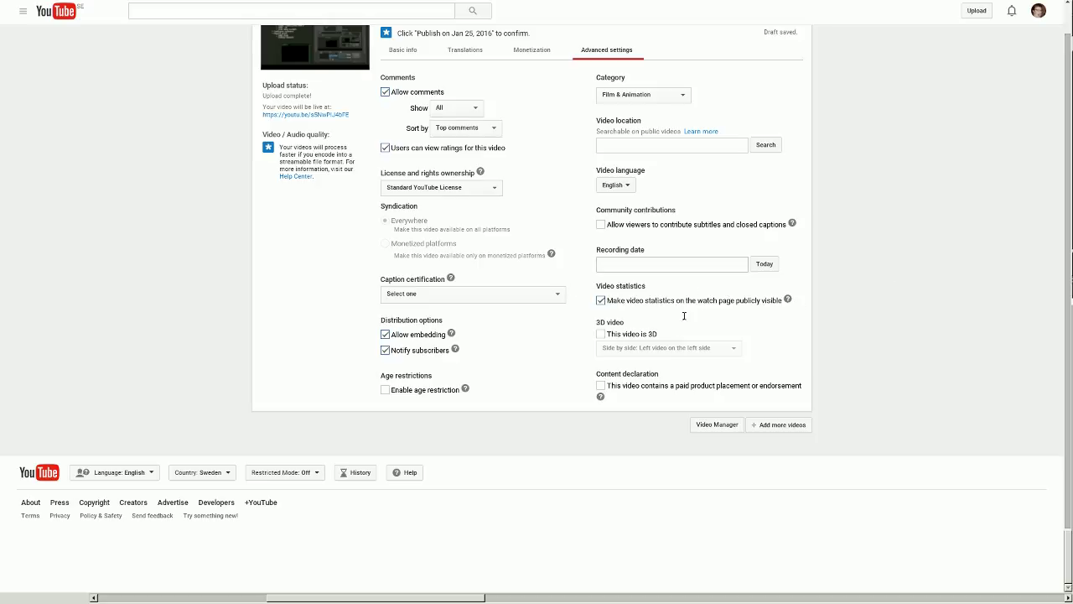
left_click(764, 263)
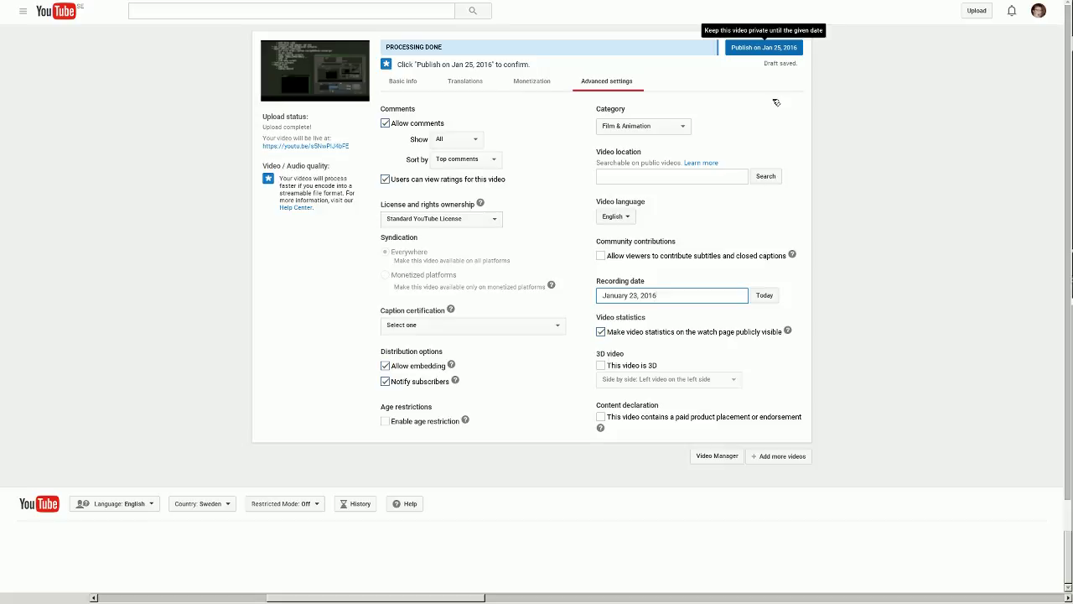
left_click(776, 101)
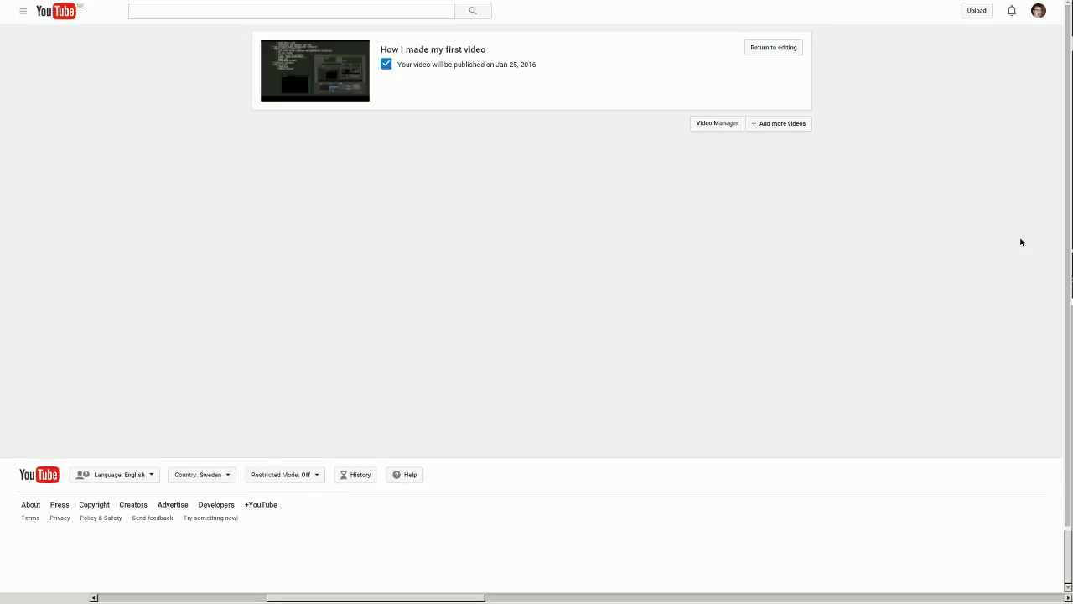
Step: Return to the scheduled video's editing page to review its saved details
left_click(773, 48)
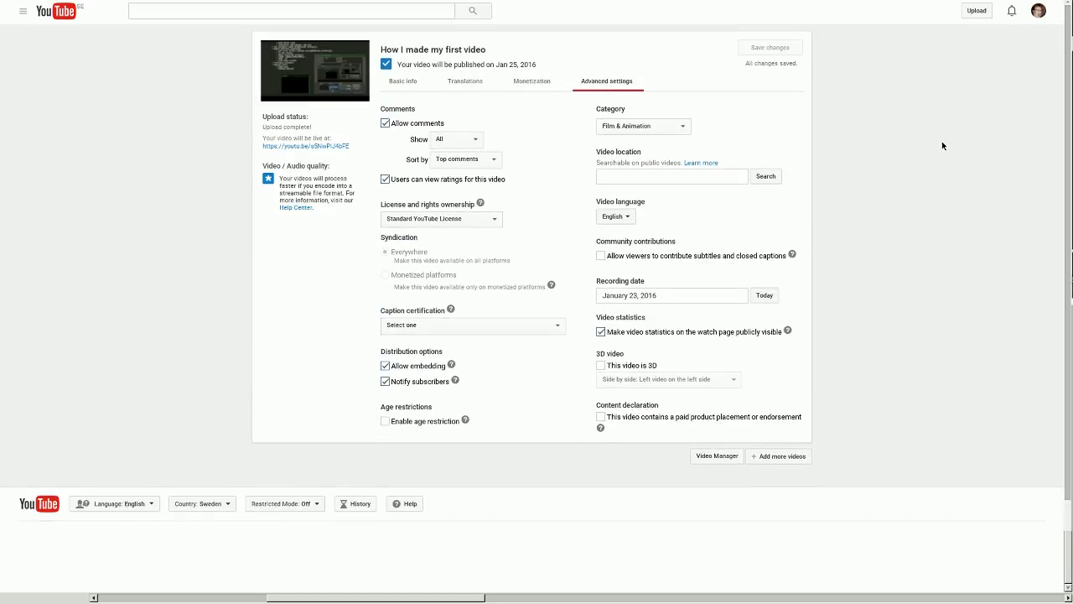